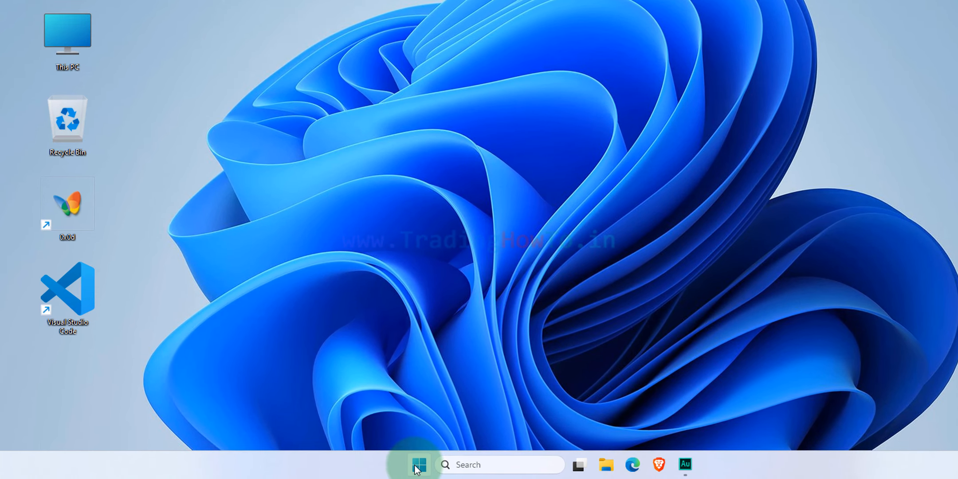
Run the python command in a Command Prompt to test whether Python is installed, and close the windows it opens
click(368, 466)
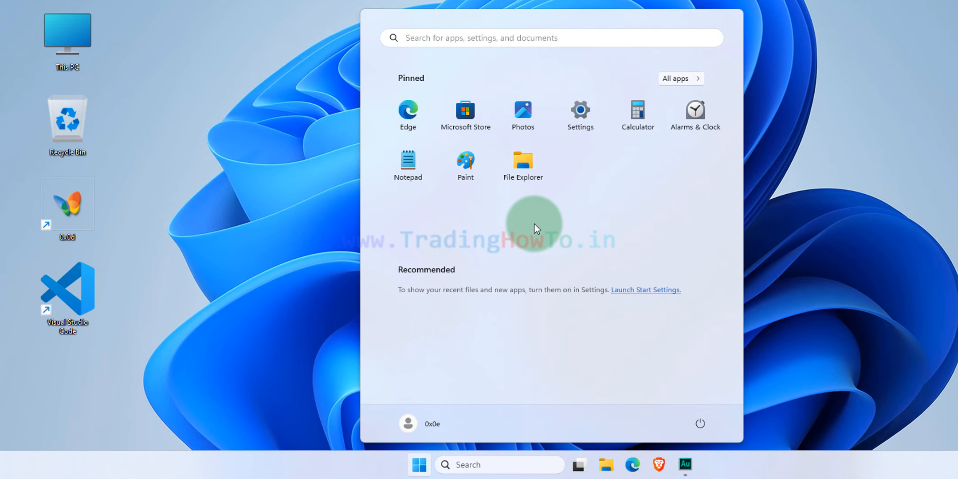
text(cmd)
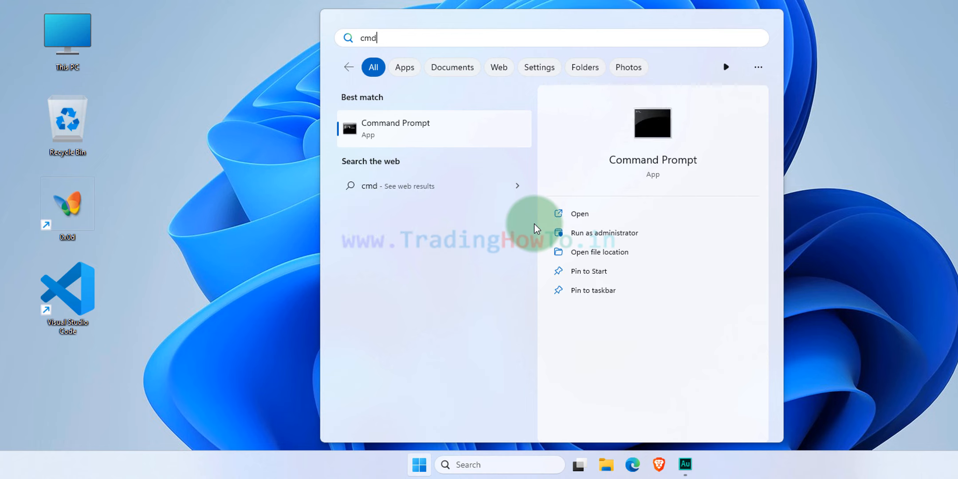
key(Return)
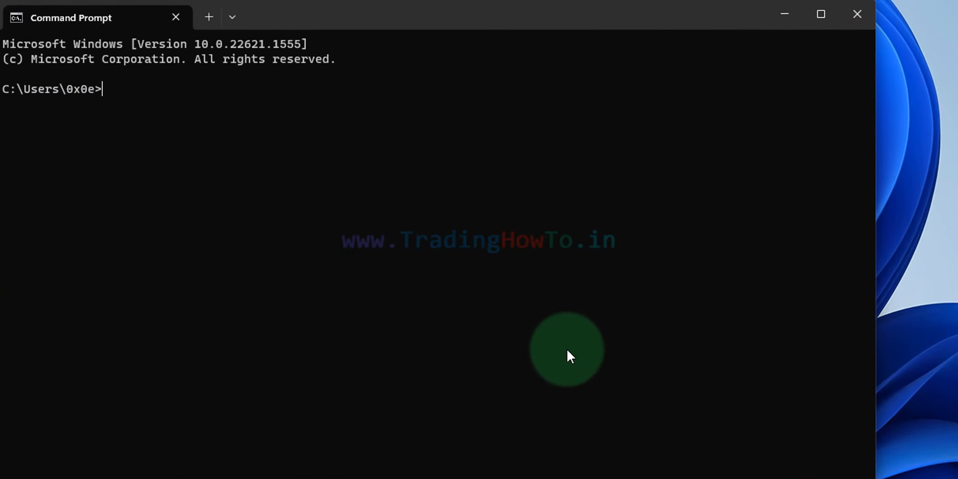
text(python)
key(Return)
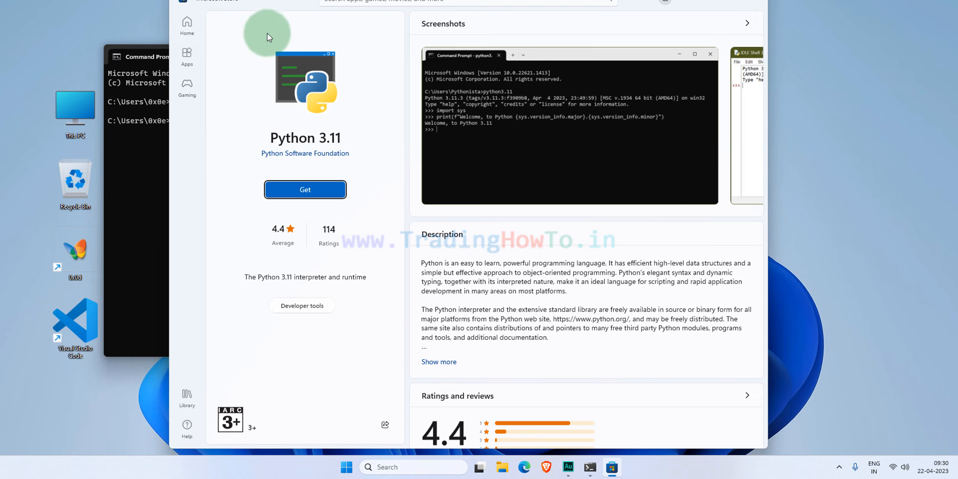
click(756, 1)
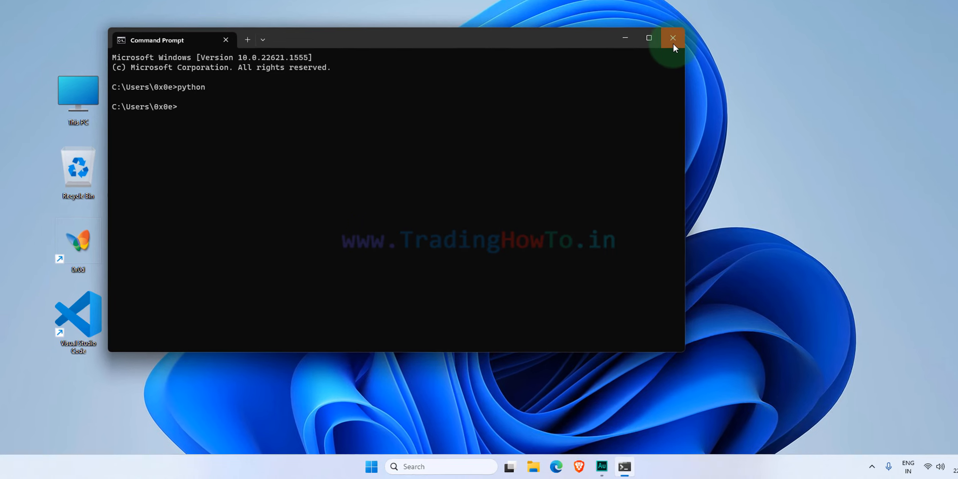
click(668, 47)
Open the Manage app execution aliases page in the Windows system settings
click(441, 454)
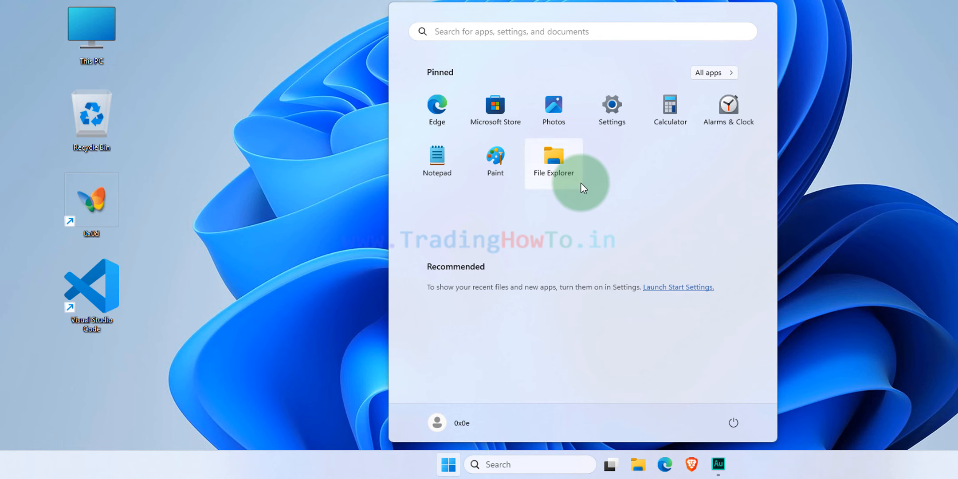
text(manage a)
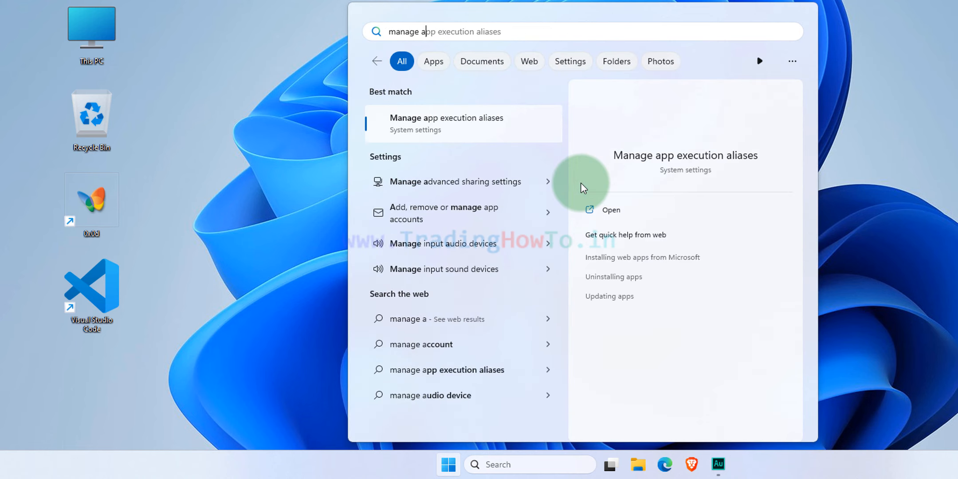
text(pp)
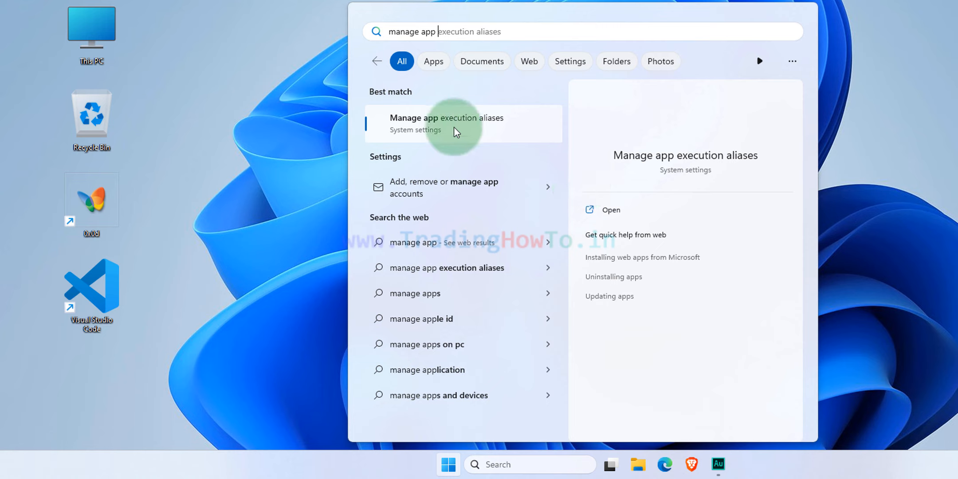
click(480, 128)
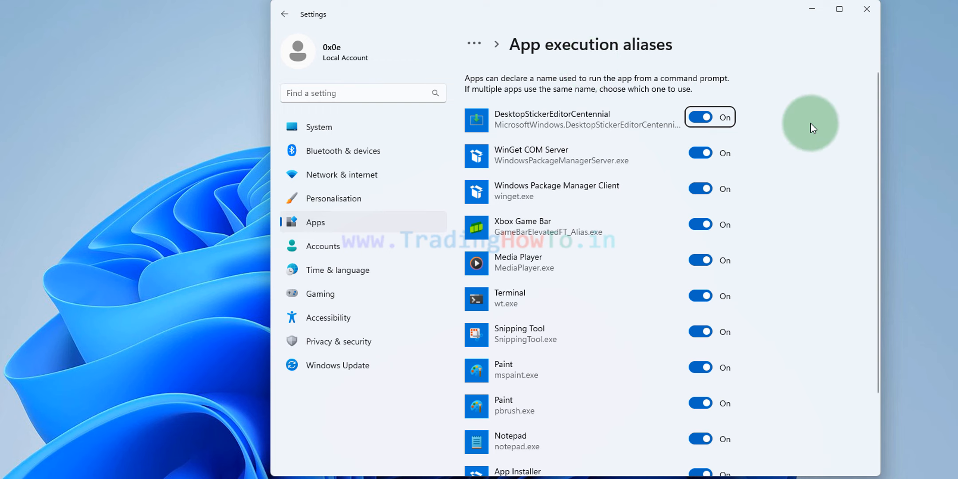
Turn off the App Installer aliases for python.exe and python3.exe, and close the settings
scroll(810, 122, down, 3)
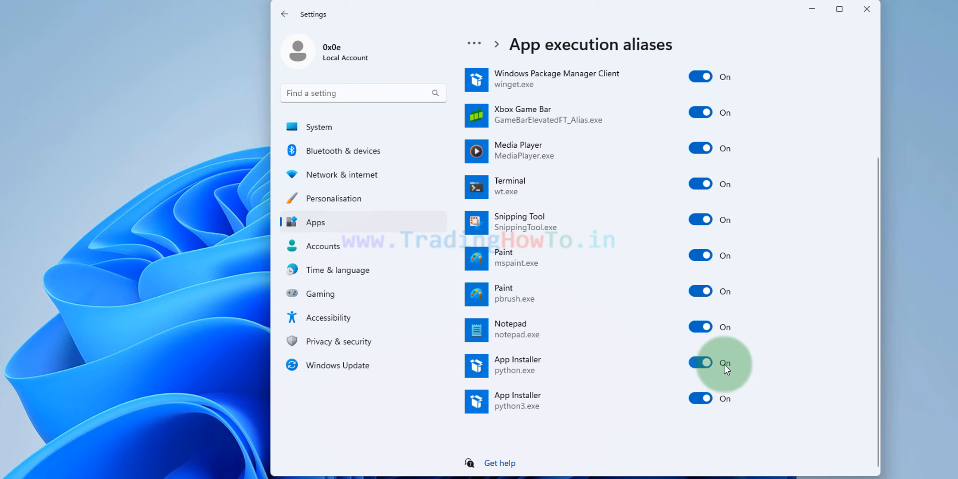
click(696, 363)
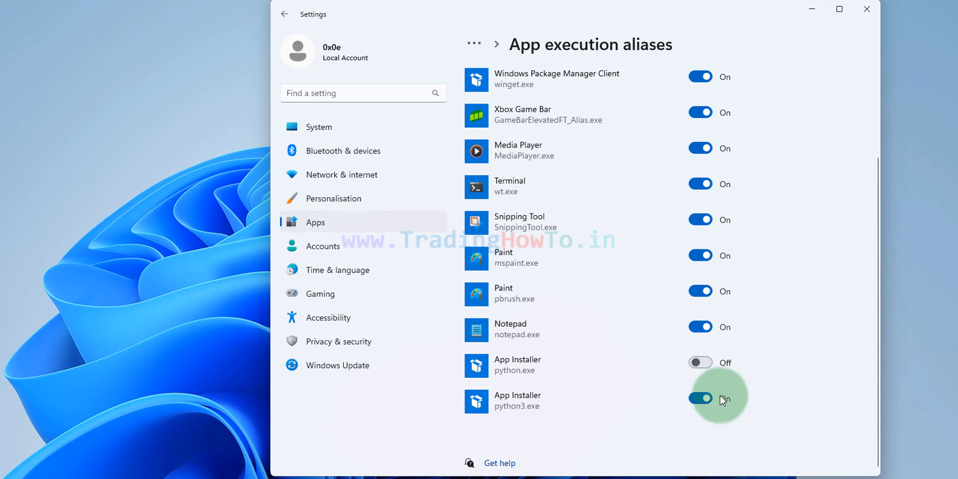
click(694, 398)
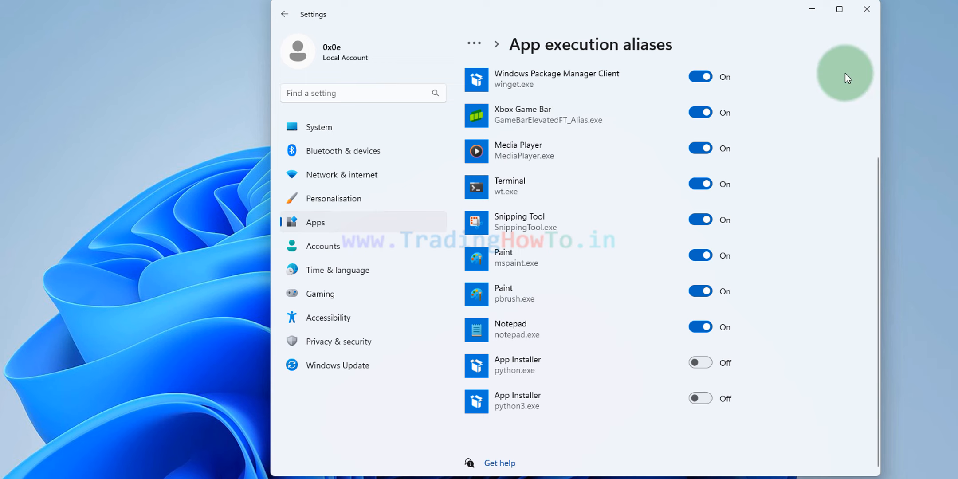
click(868, 11)
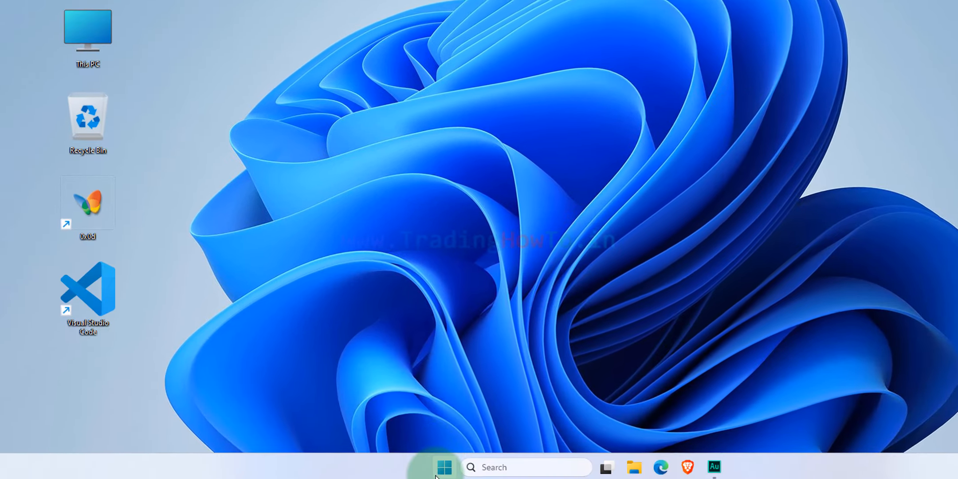
Retest the python command in a new Command Prompt with the aliases disabled, and close the window
key(super)
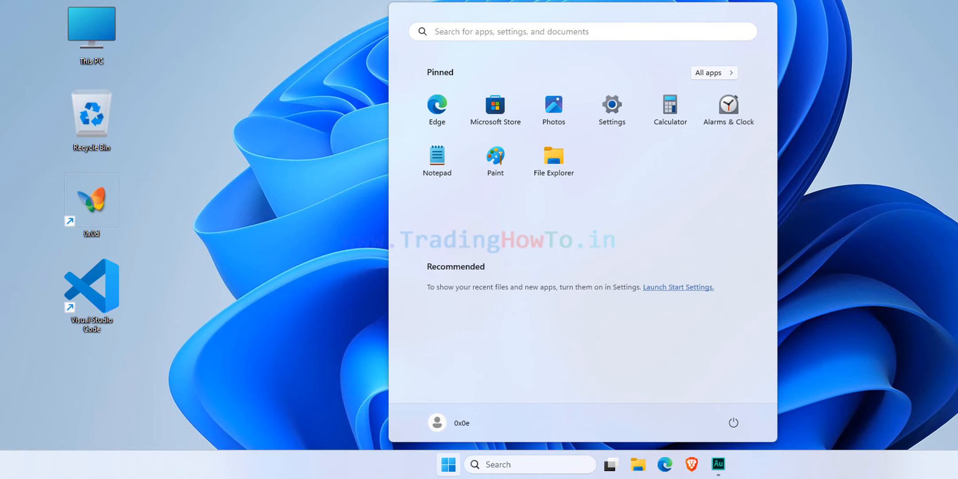
text(cmd)
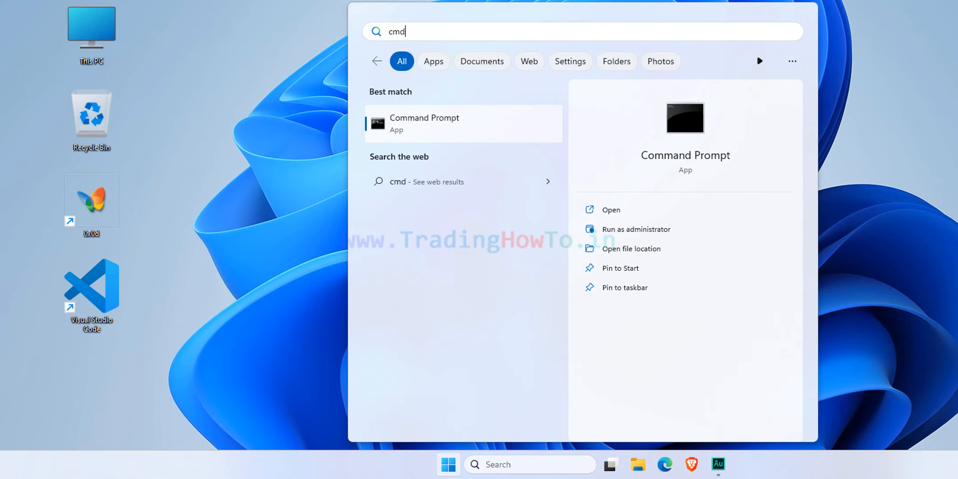
key(Return)
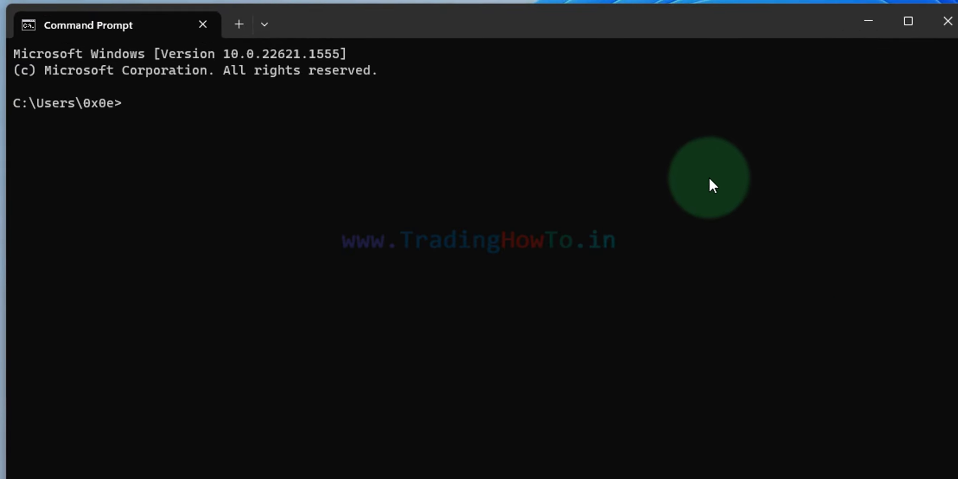
text(python)
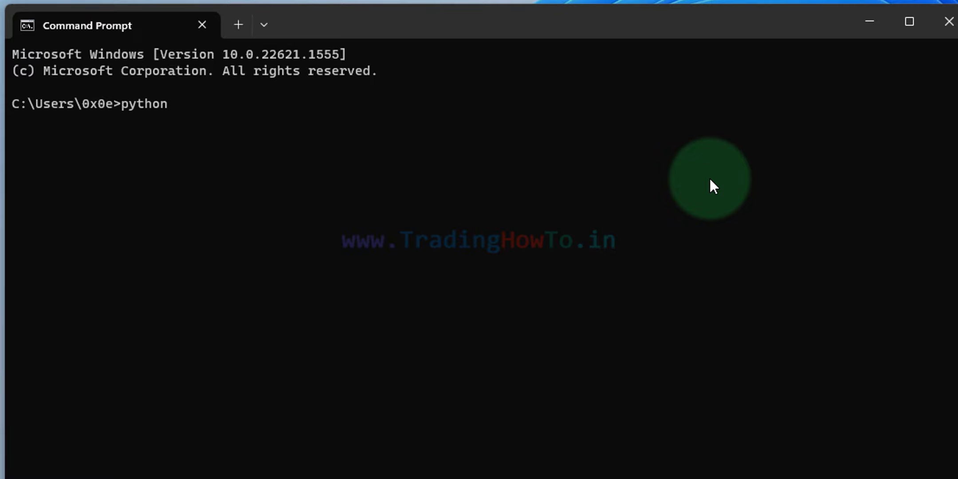
key(Return)
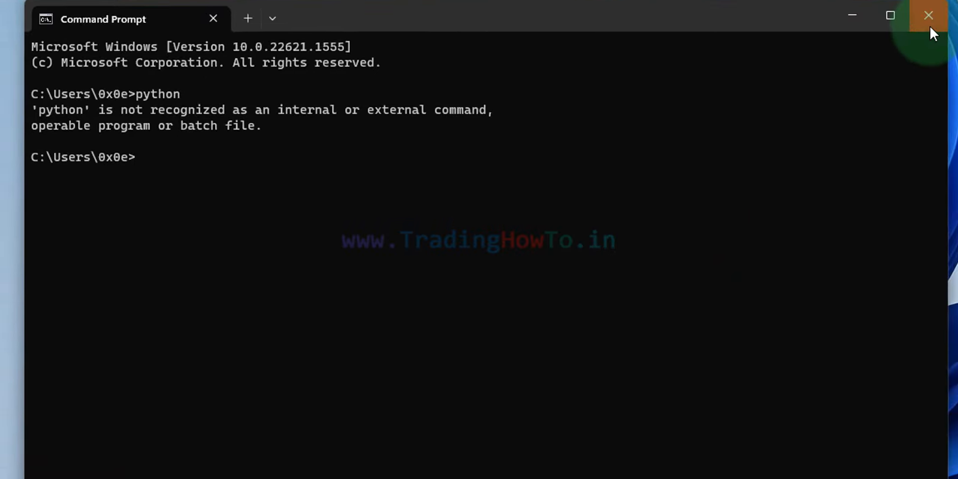
click(929, 27)
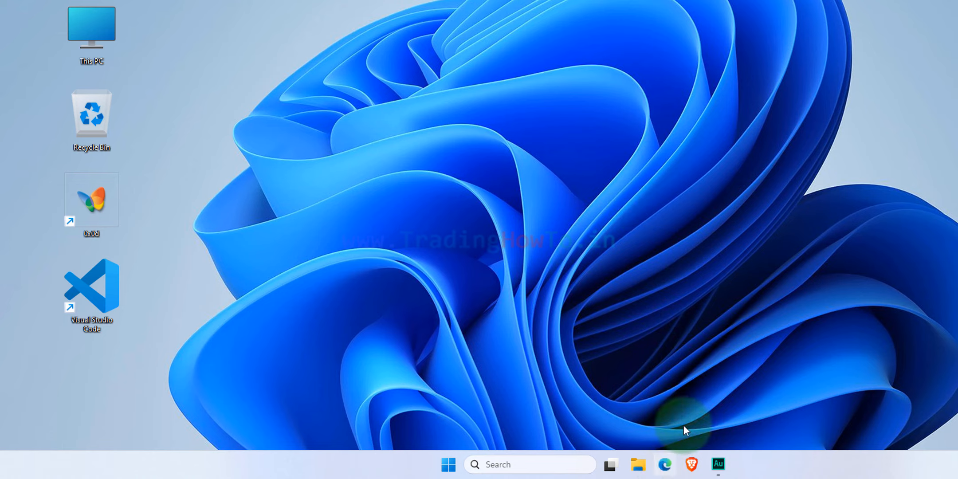
Switch to Microsoft Edge and go to the python.org website
click(664, 463)
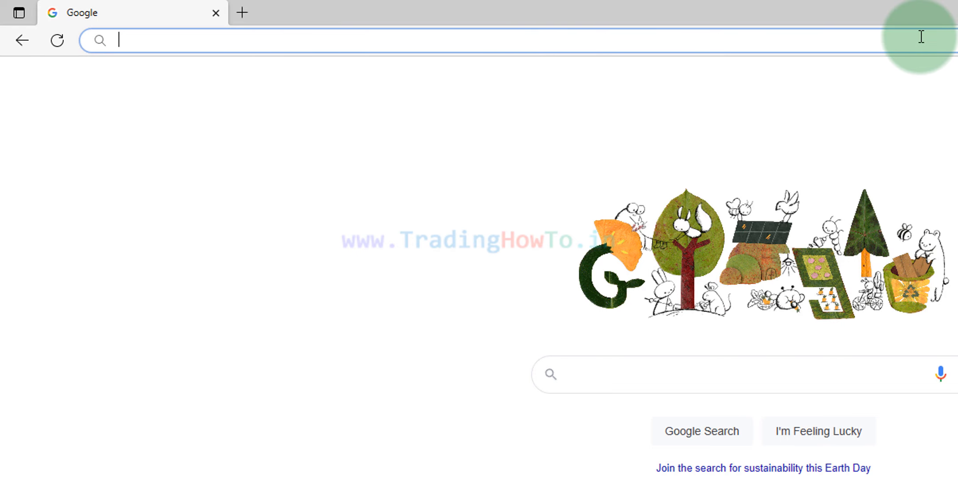
text(py)
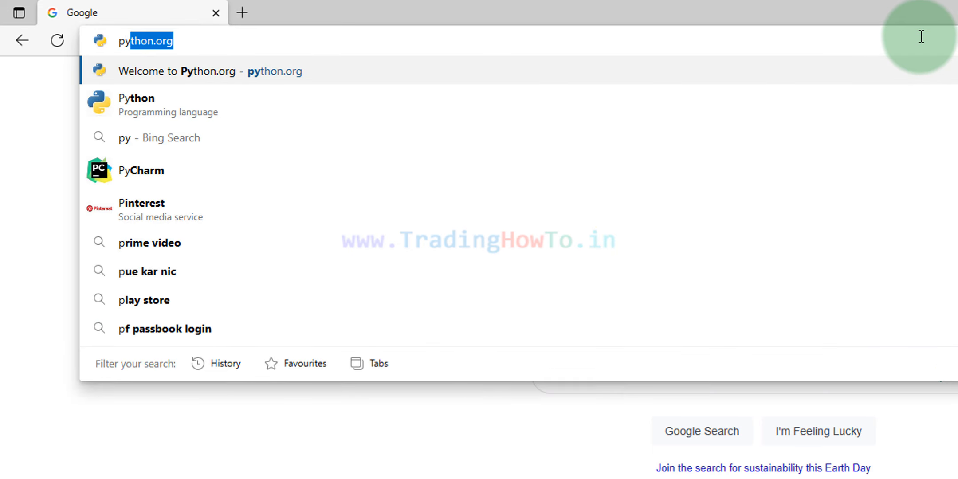
text(thon.or)
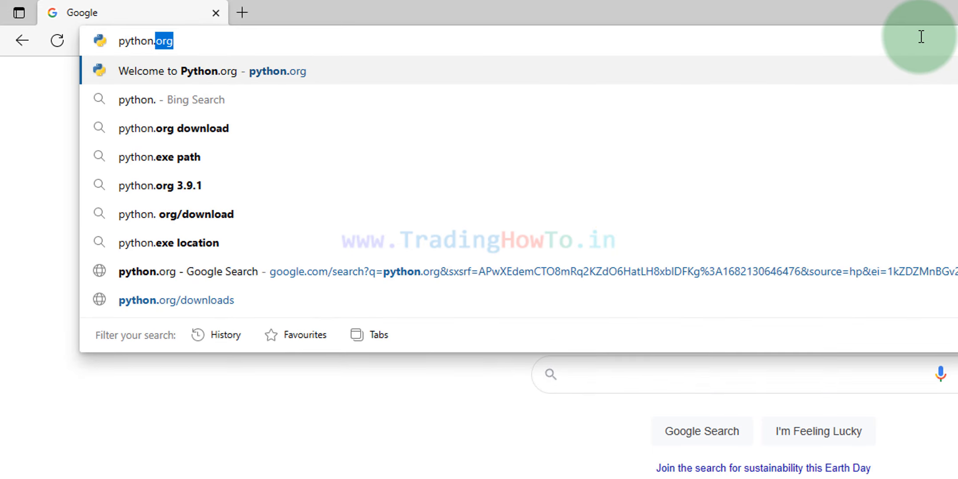
text(g)
key(Return)
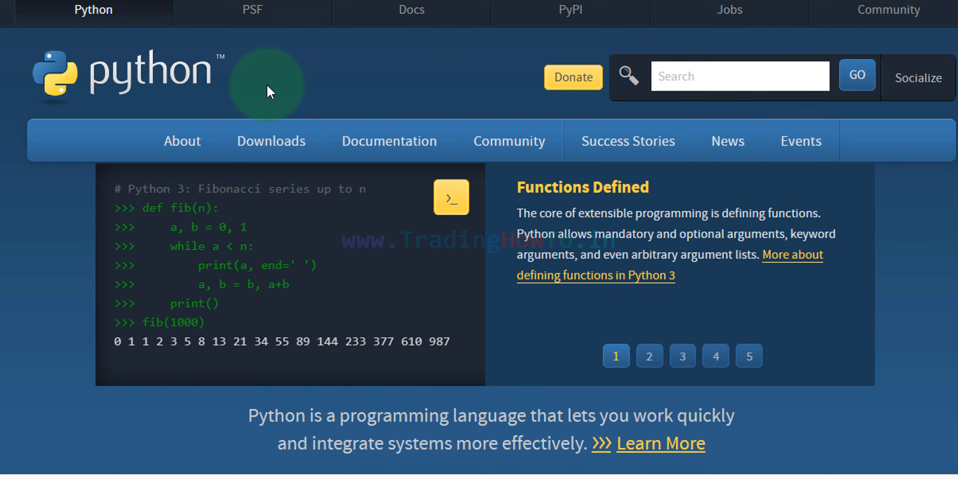
Download the Python 3.11.3 installer for Windows and show the downloaded file in a maximized folder window
mouse_move(275, 148)
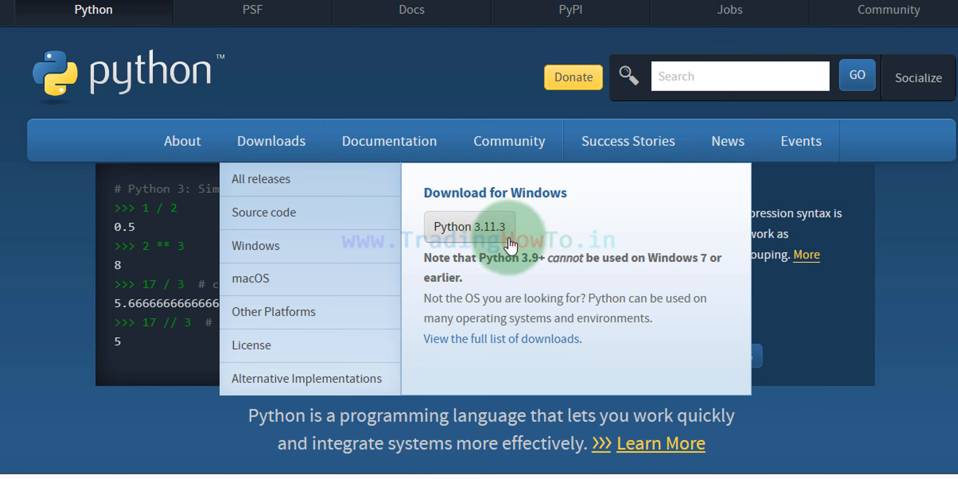
click(464, 240)
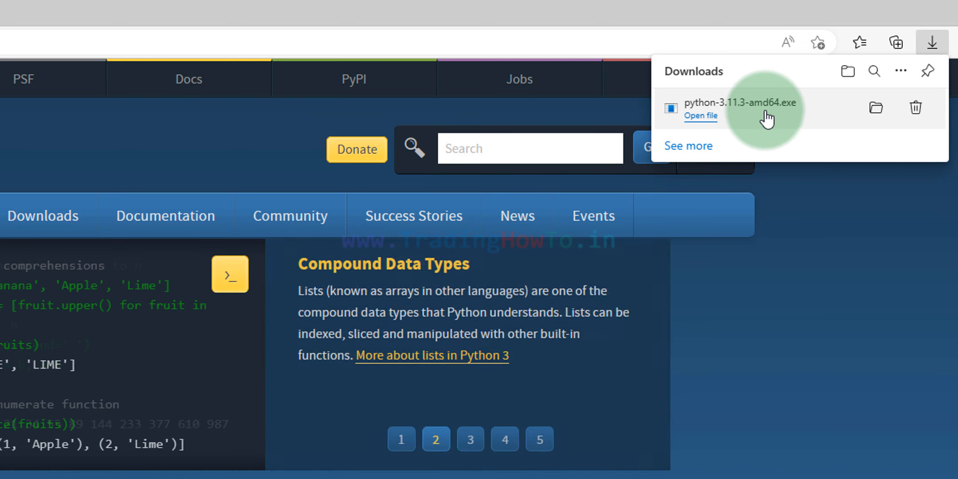
click(876, 110)
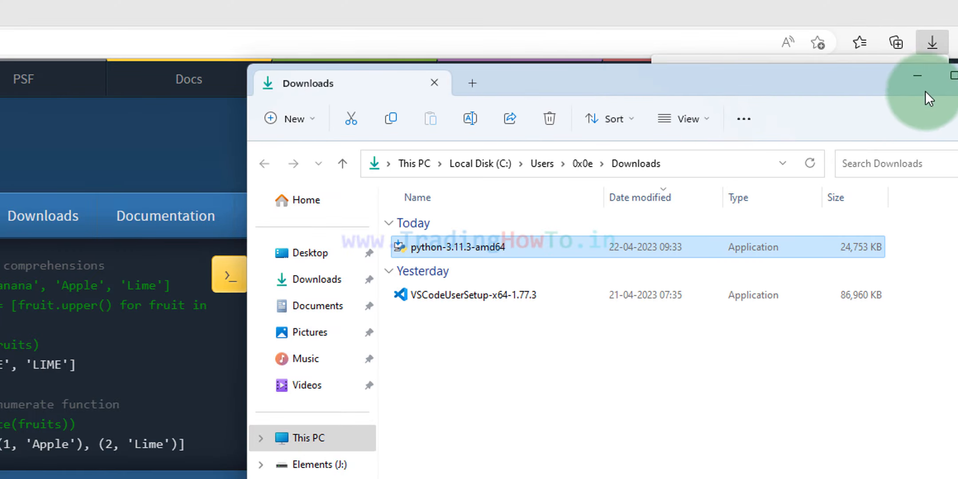
click(953, 75)
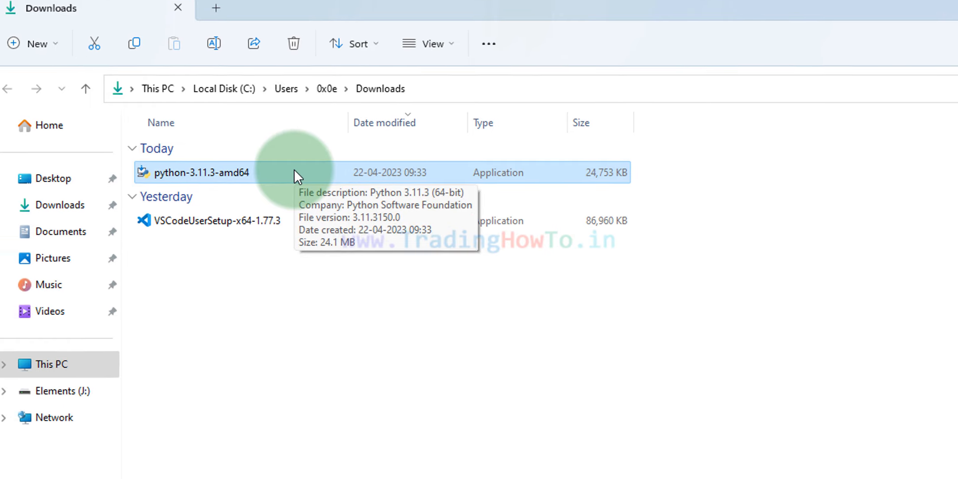
Run python-3.11.3-amd64 and install with default settings, using admin privileges for py.exe and adding python.exe to PATH; close the finished setup
double_click(303, 174)
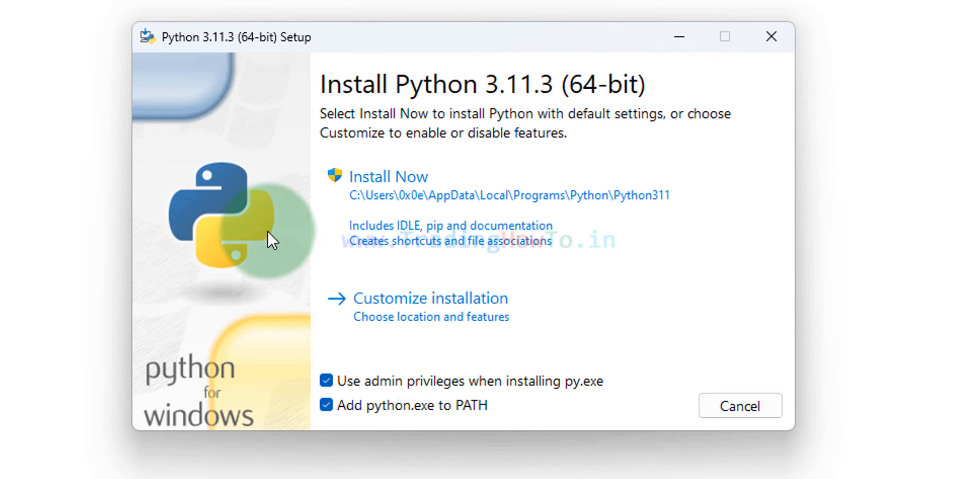
click(549, 221)
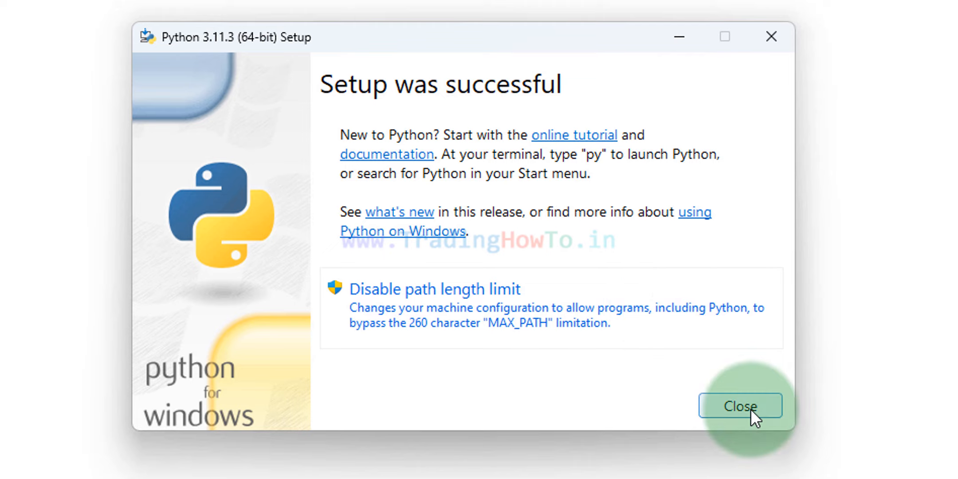
click(751, 408)
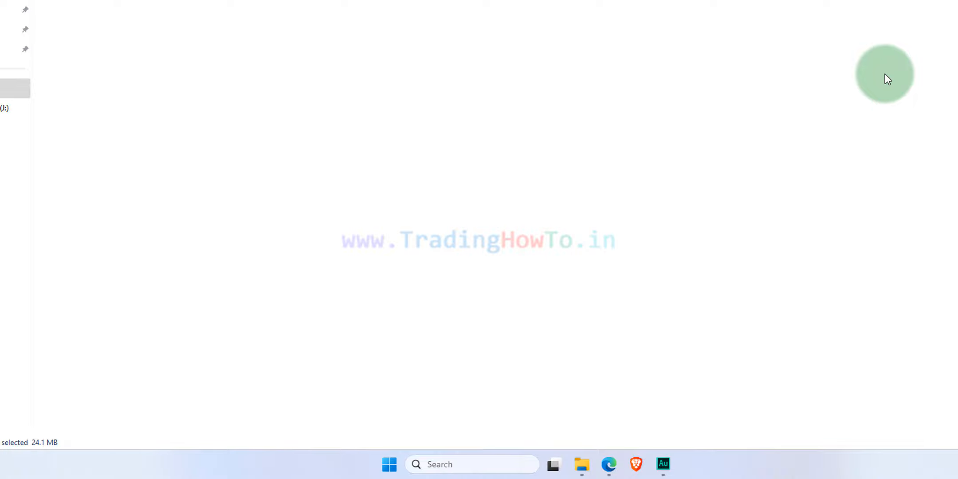
Find and launch the installed Python 3.11 (64-bit) app to check that it starts, and close it
click(389, 466)
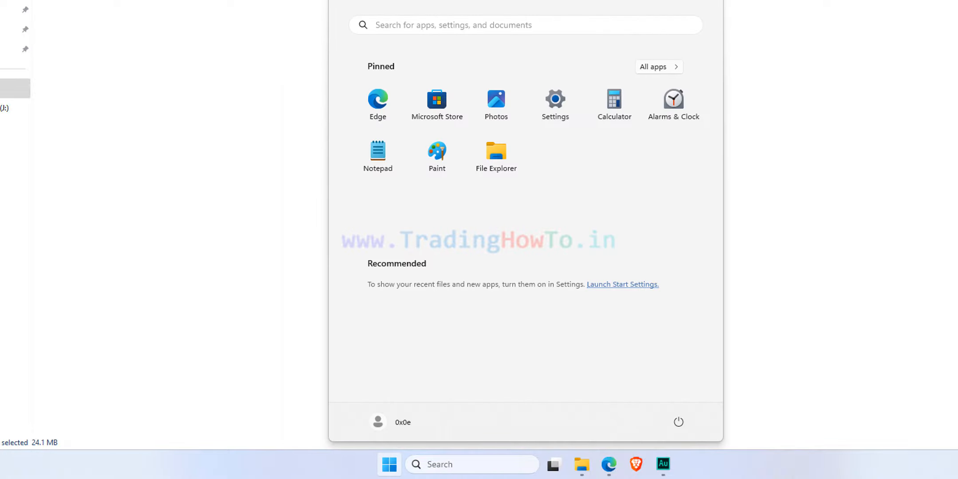
text(python)
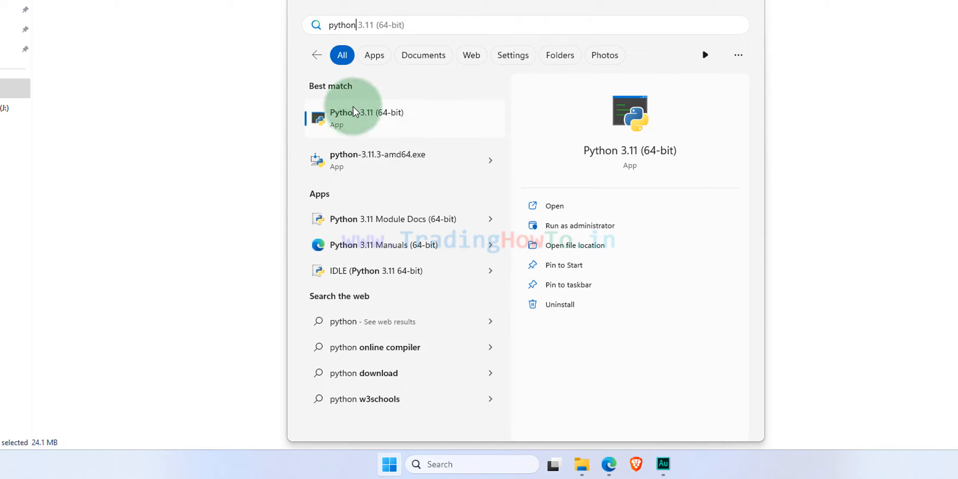
click(417, 126)
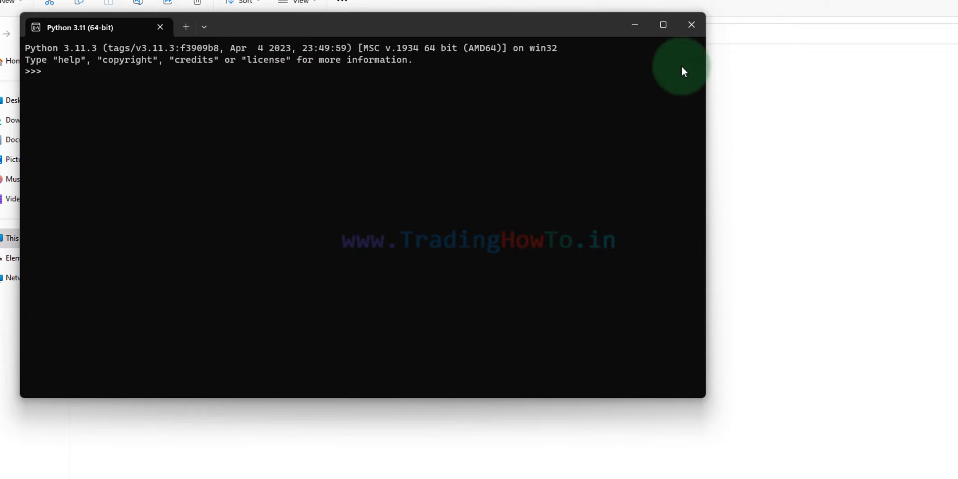
click(697, 30)
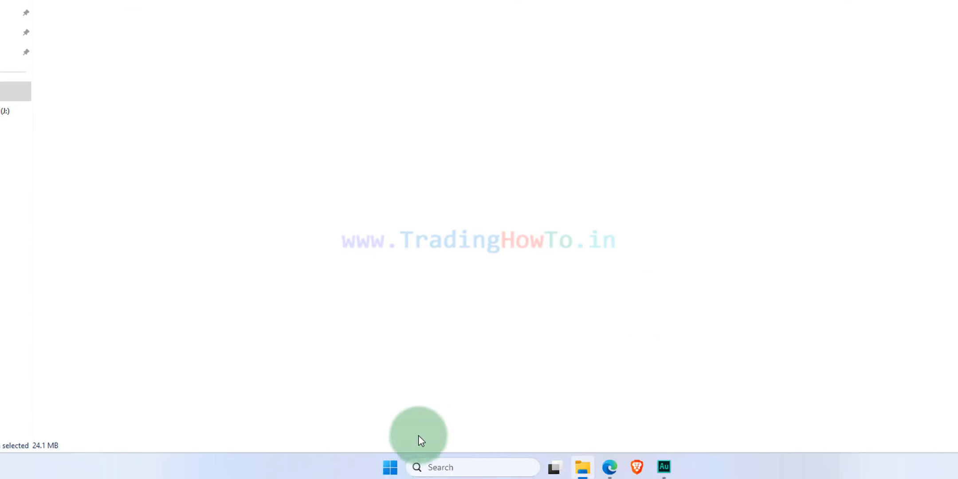
Check the installed Python version by running python -V in a Command Prompt, and close the window
click(391, 466)
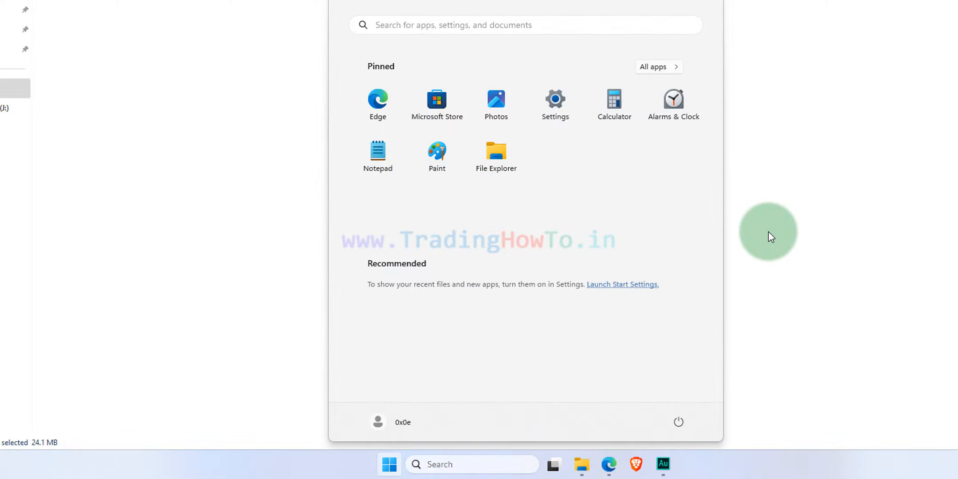
text(cmd)
key(Return)
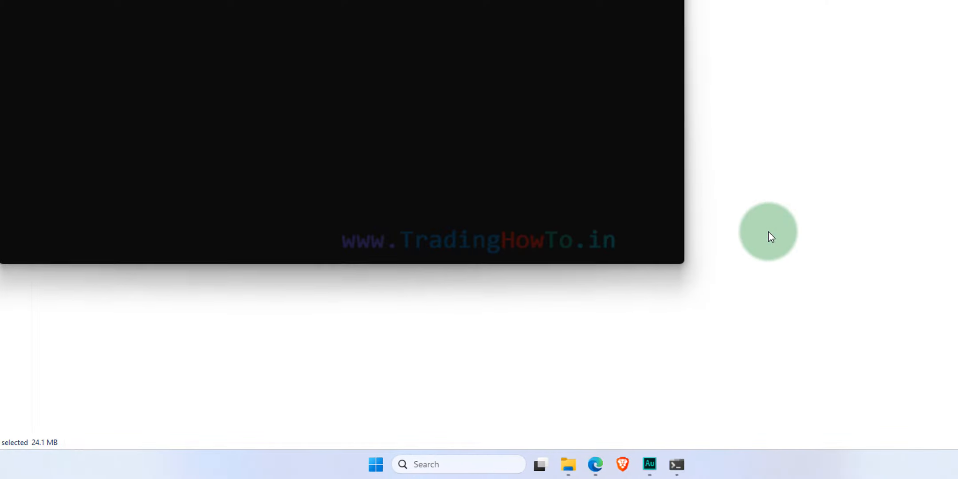
text(p)
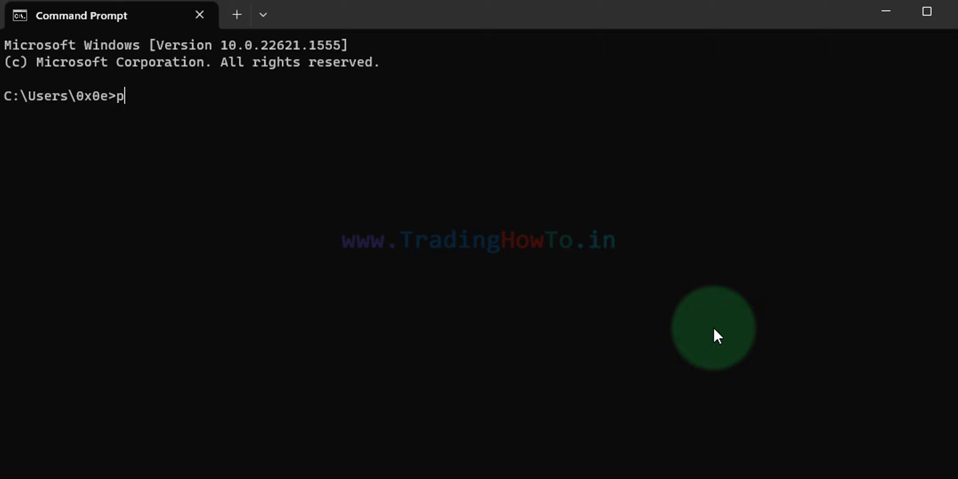
text(ython -V)
key(Return)
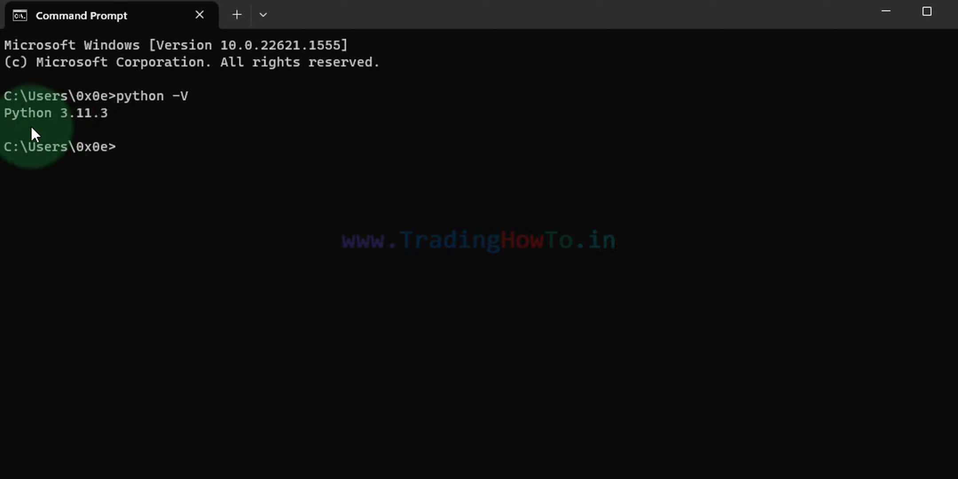
click(957, 12)
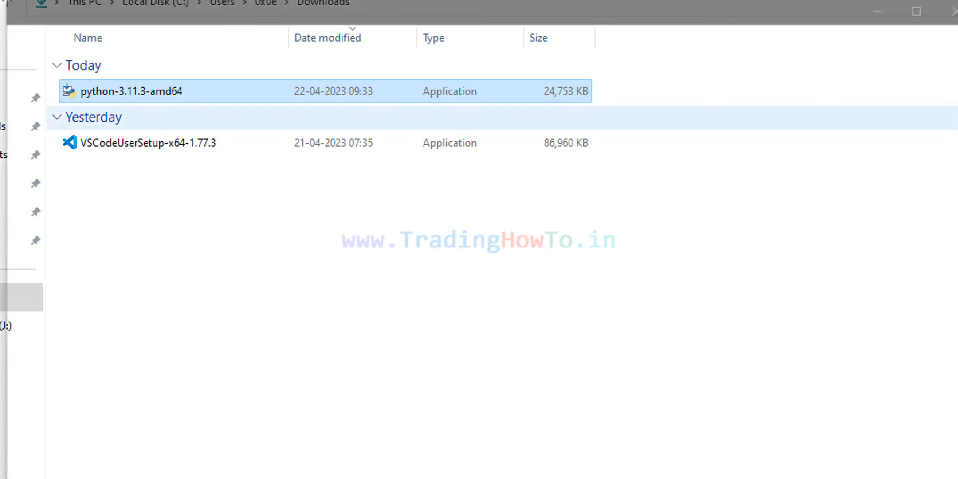